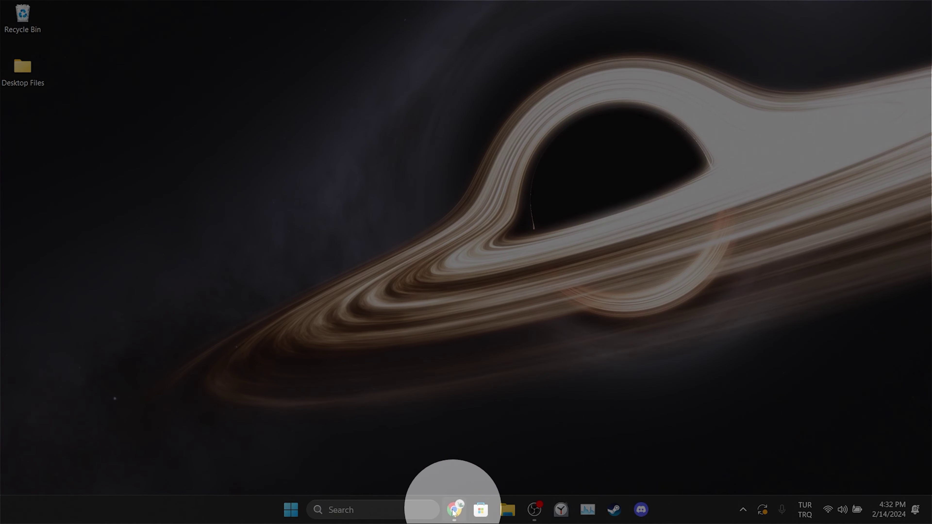
# Step: Launch Chrome and go to Settings > Privacy and security > Third-party cookies
pyautogui.click(453, 511)
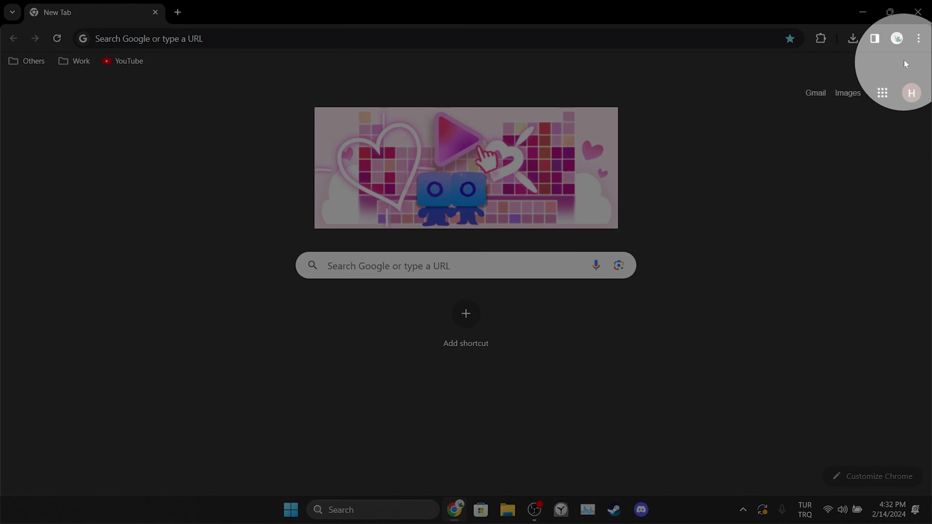
pyautogui.click(918, 38)
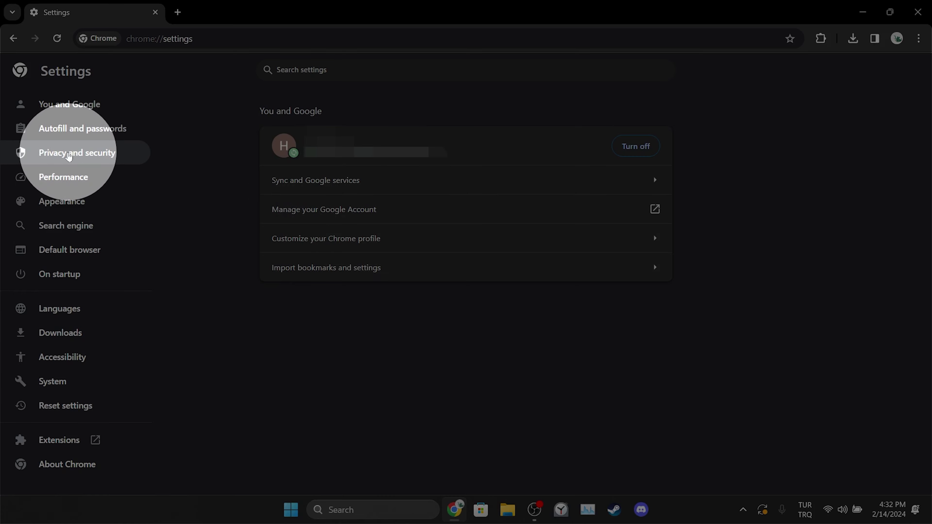
pyautogui.click(69, 156)
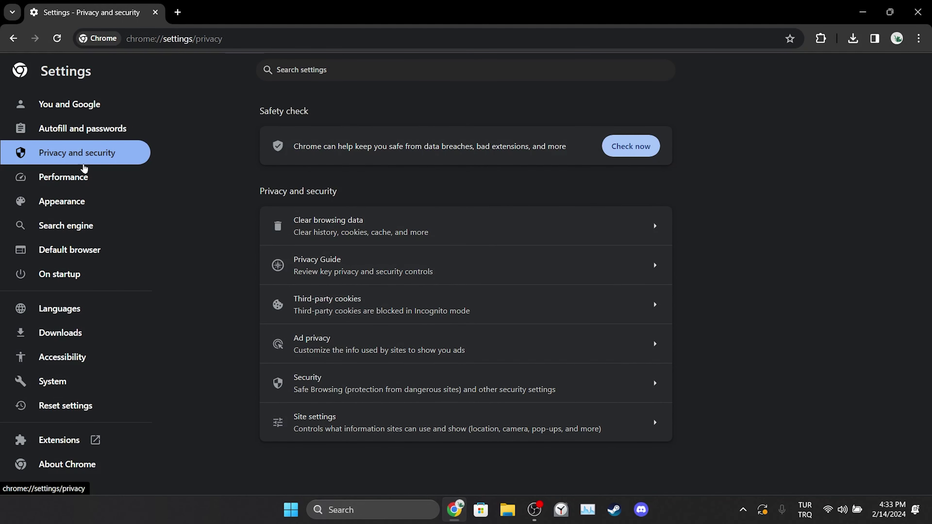
pyautogui.click(339, 312)
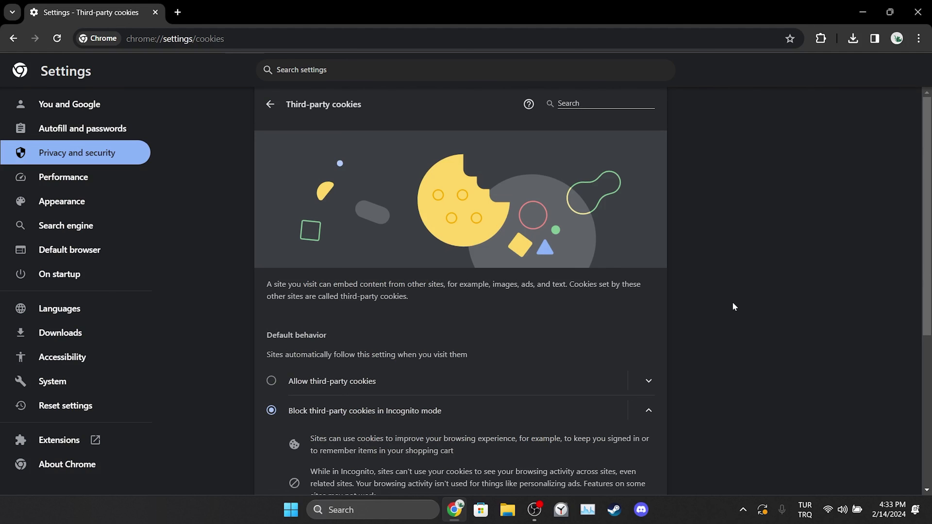
pyautogui.scroll(-5, 734, 306)
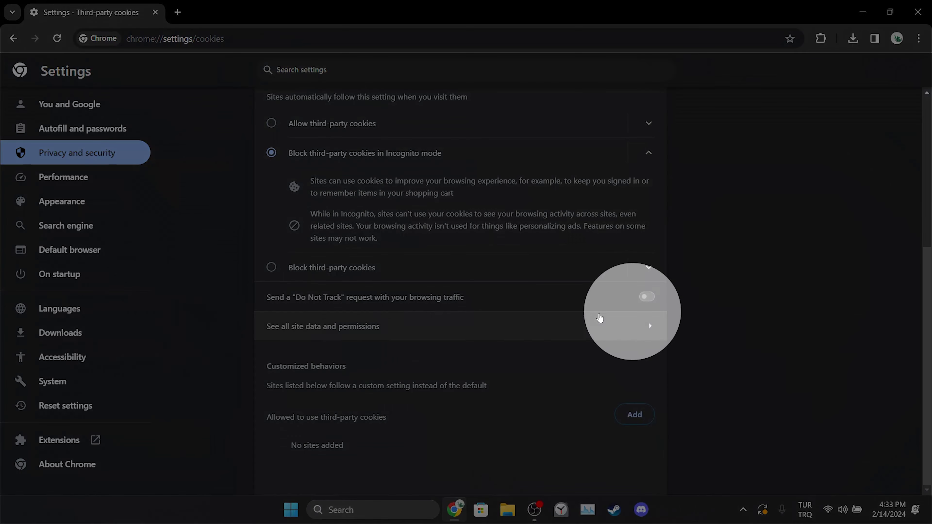
# Step: Filter All sites for 'twitch' and delete twitch.tv's stored data and permissions
pyautogui.click(319, 332)
pyautogui.click(586, 103)
pyautogui.write('twitch')
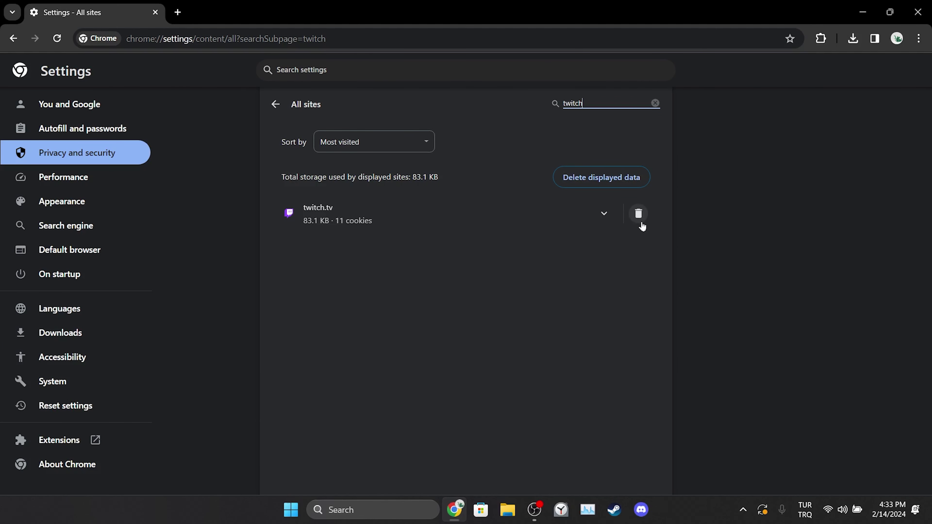
pyautogui.click(639, 214)
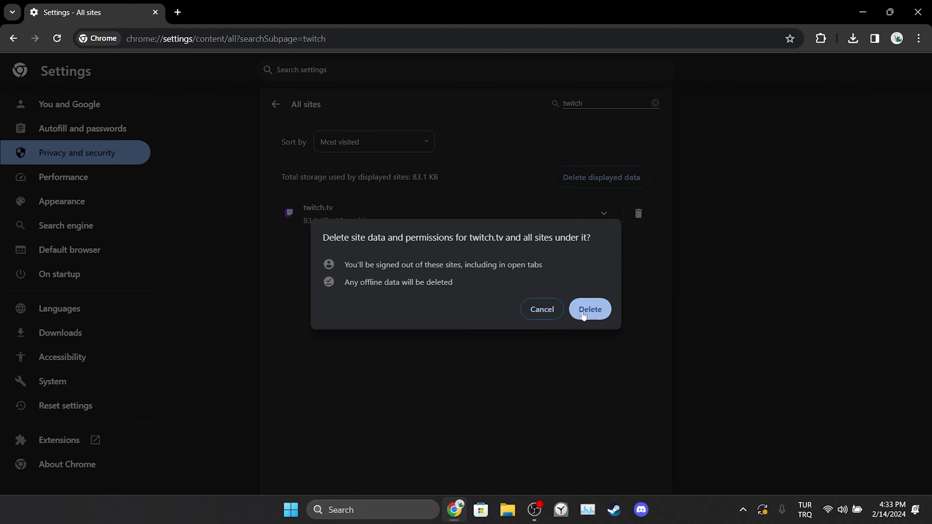
pyautogui.click(591, 310)
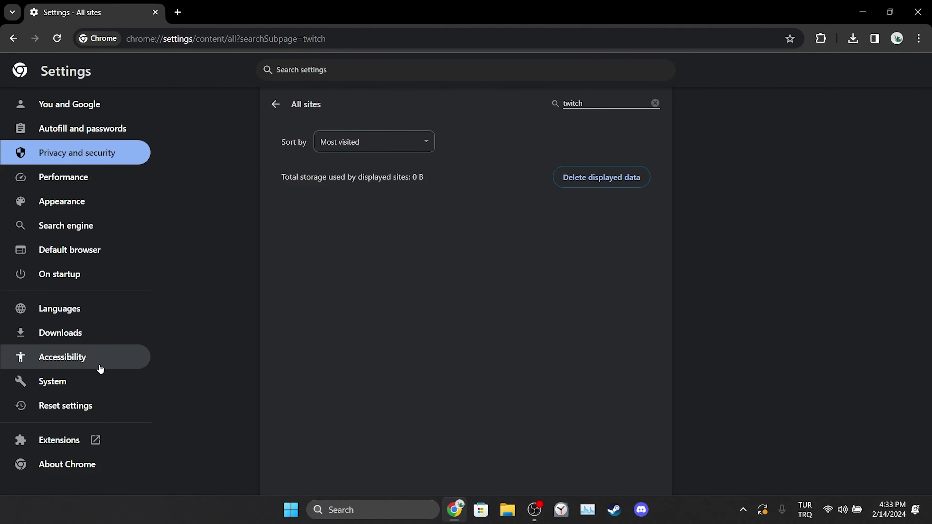
# Step: Confirm Use hardware acceleration is off under System, then view the About Chrome page
pyautogui.click(42, 388)
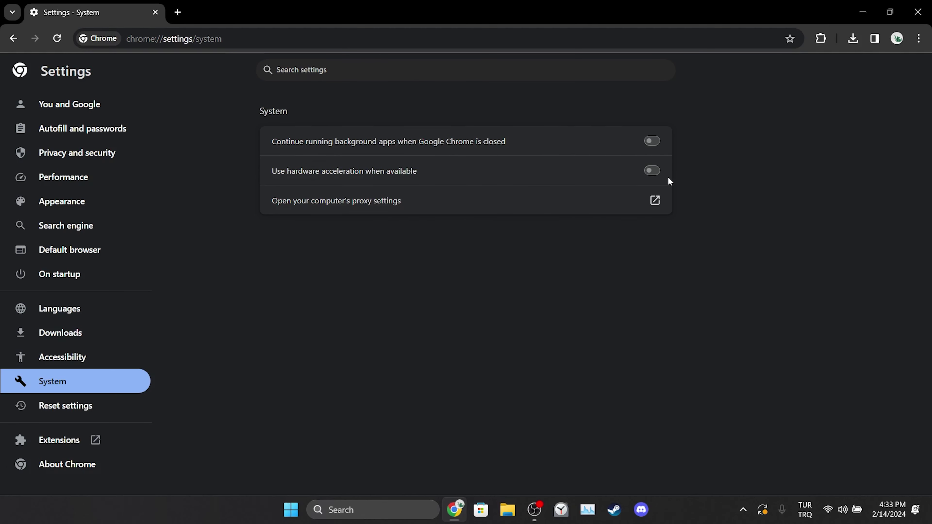
pyautogui.click(44, 465)
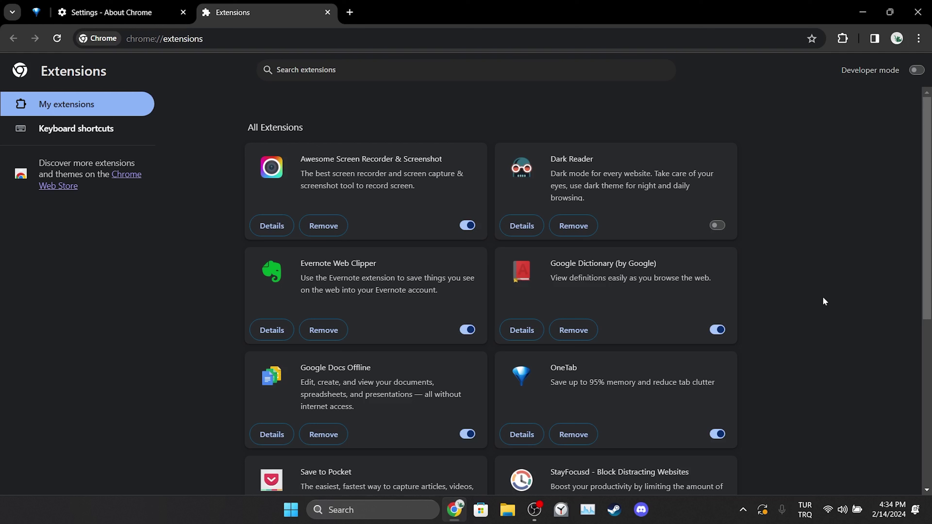
# Step: Switch off the OneTab, uBlock Origin and Wappalyzer extensions
pyautogui.click(717, 434)
pyautogui.scroll(-4, 776, 412)
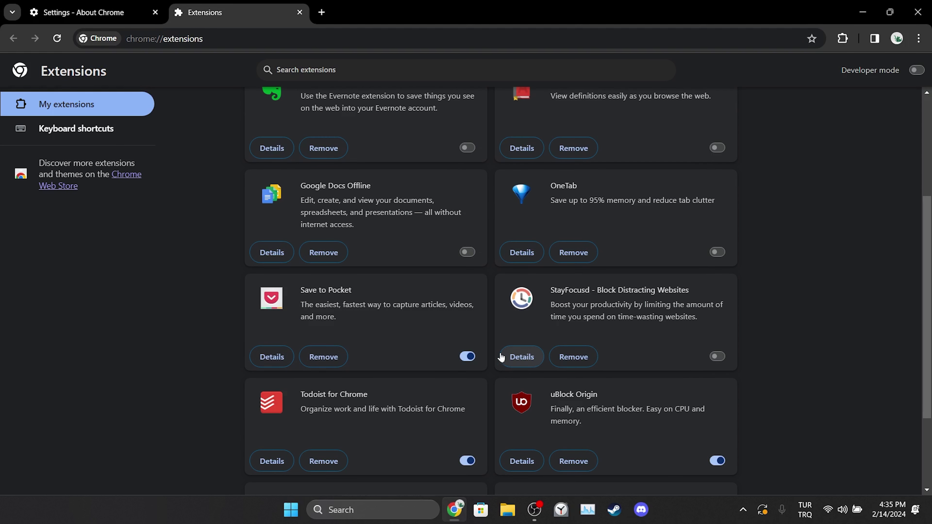
pyautogui.click(717, 461)
pyautogui.scroll(-3, 815, 410)
pyautogui.click(719, 440)
pyautogui.scroll(7, 817, 432)
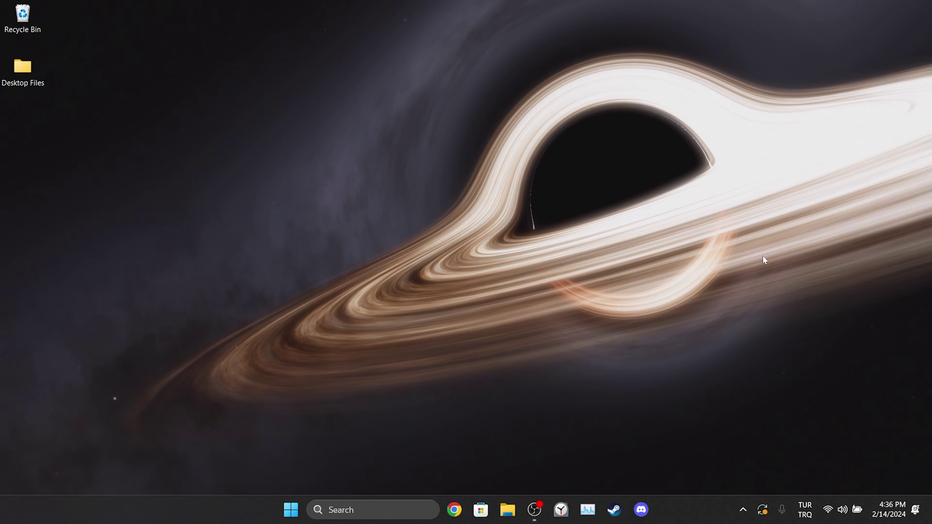
# Step: Search for cmd and launch Command Prompt as administrator
pyautogui.click(382, 508)
pyautogui.write('cmd')
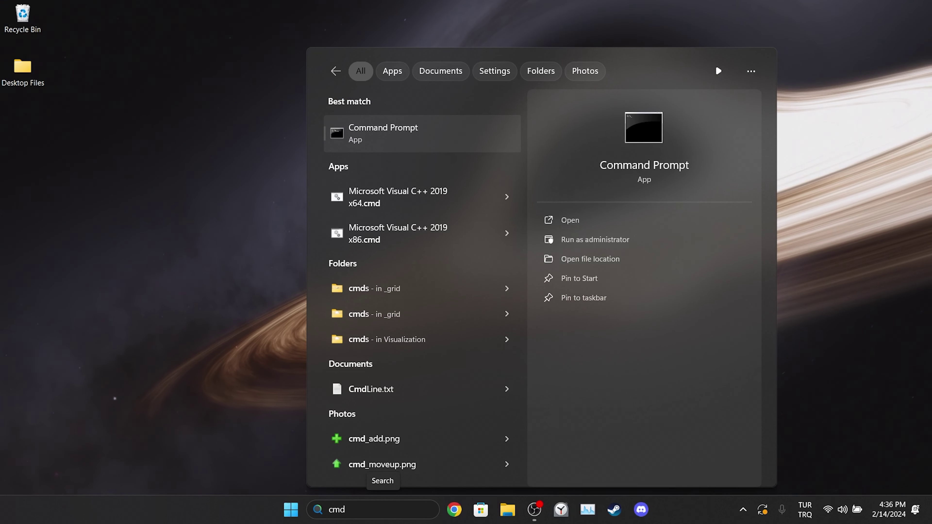
pyautogui.rightClick(381, 138)
pyautogui.click(477, 157)
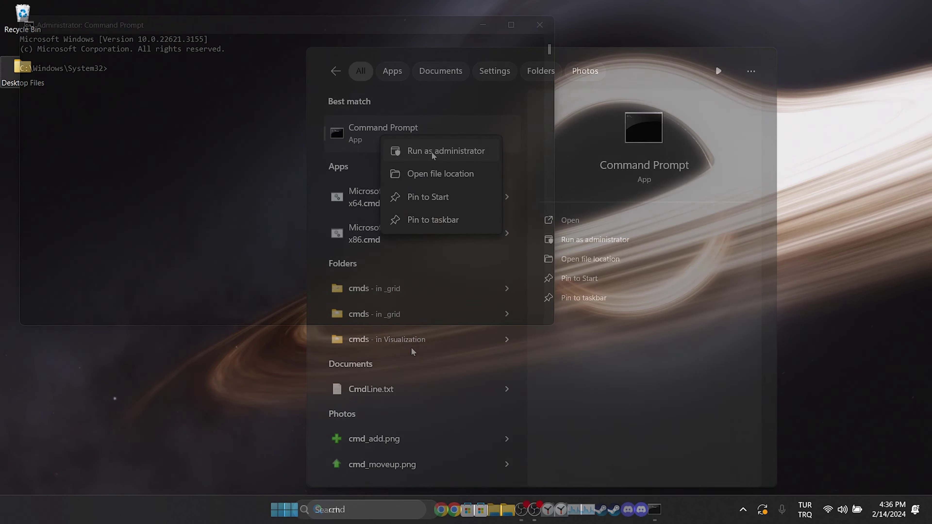
pyautogui.moveTo(183, 25); pyautogui.dragTo(273, 93)
# Step: Run ipconfig /flushdns, netsh winsock reset and netsh int ip reset, then close the window
pyautogui.write('i')
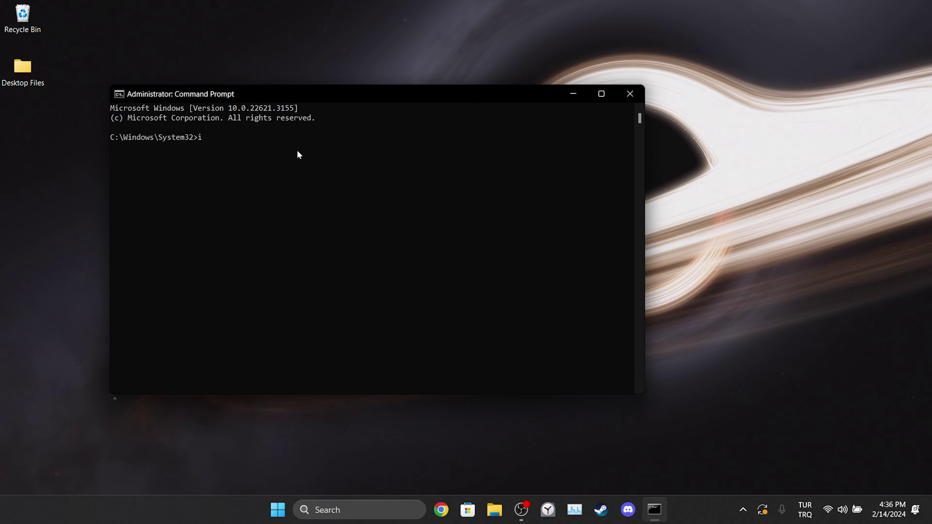
pyautogui.write('pconfig /flushdns')
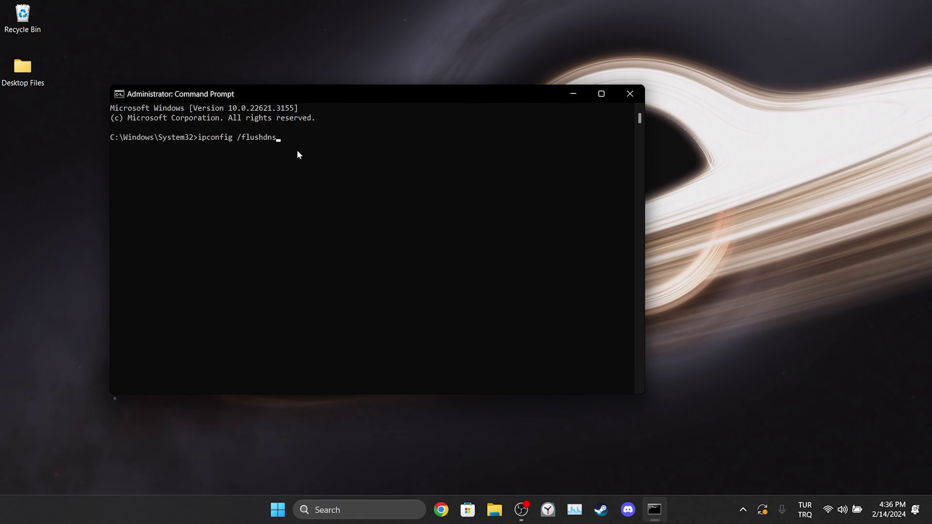
pyautogui.press('Return')
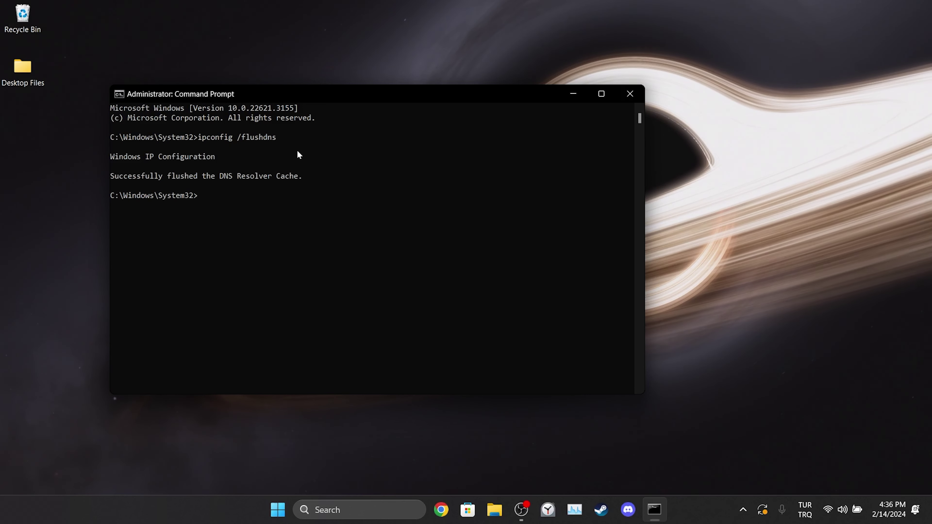
pyautogui.write('netsh winsock reset')
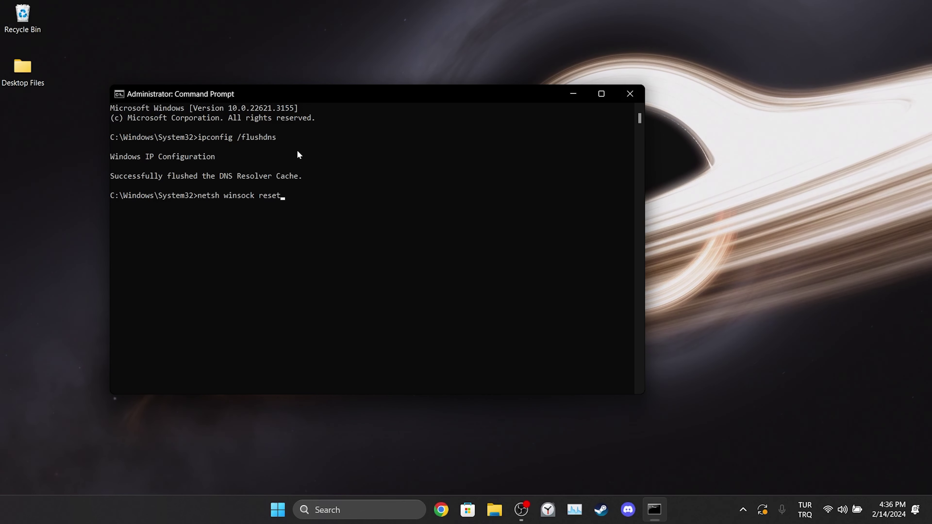
pyautogui.press('Return')
pyautogui.write('netsh')
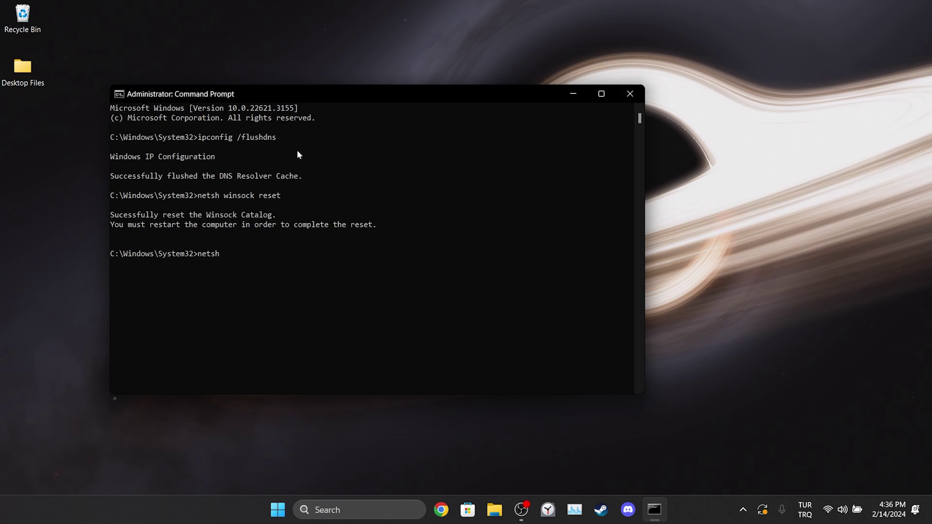
pyautogui.write(' int ip reset')
pyautogui.press('Return')
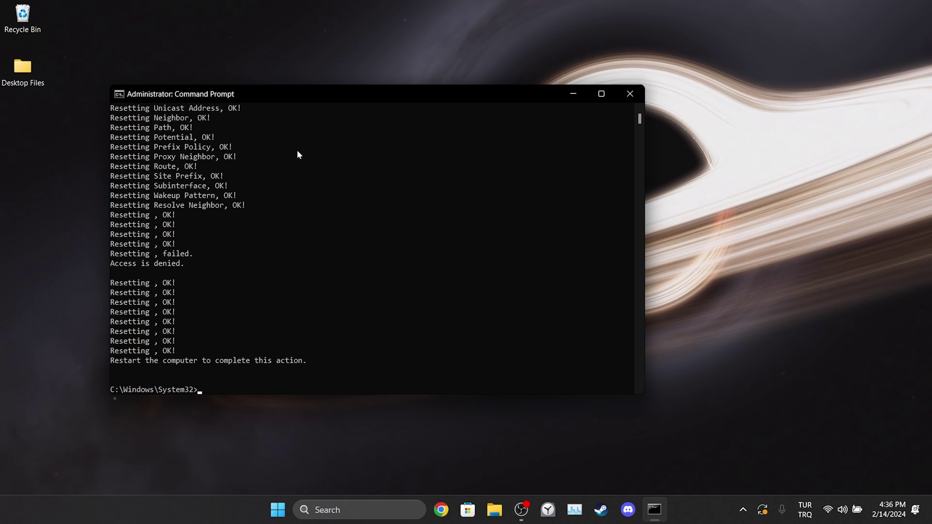
pyautogui.click(629, 93)
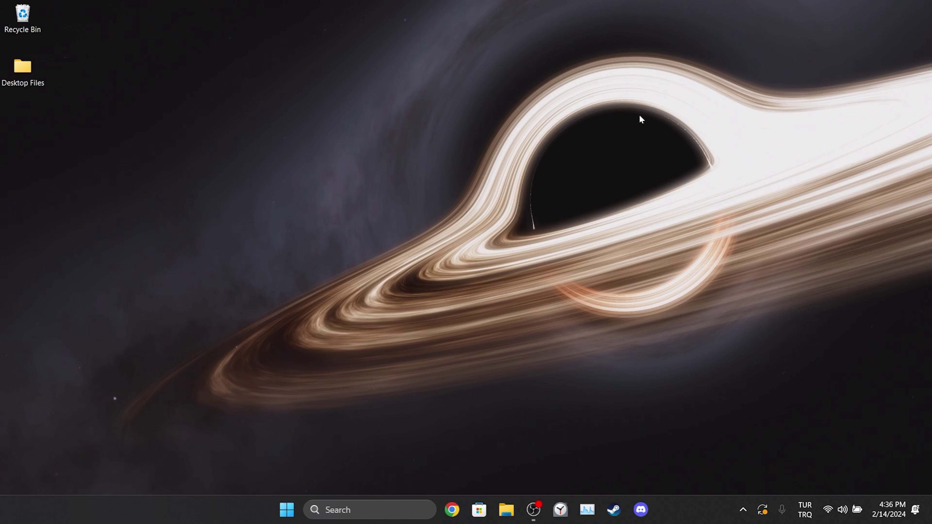
pyautogui.click(297, 511)
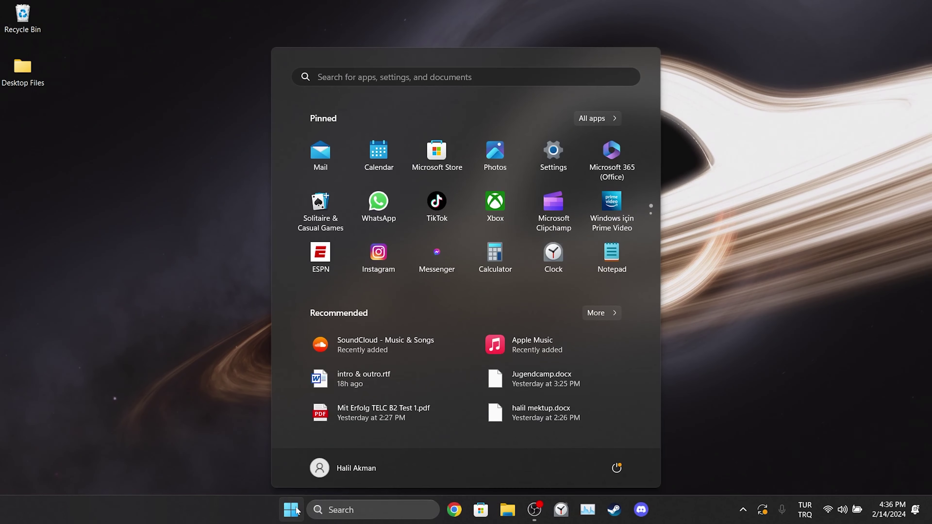
pyautogui.click(616, 468)
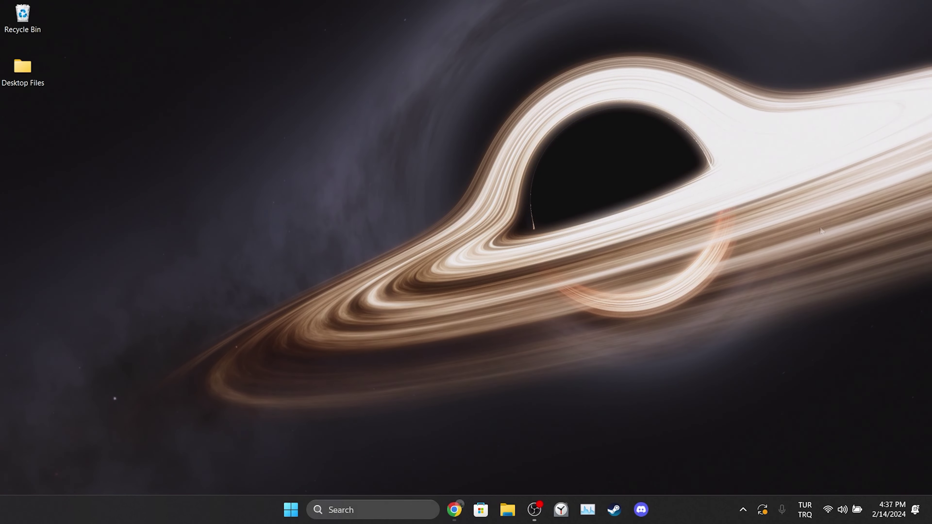
# Step: Open Control Panel > Network and Internet > Network and Sharing Center and show Wi-Fi 2's status
pyautogui.click(423, 504)
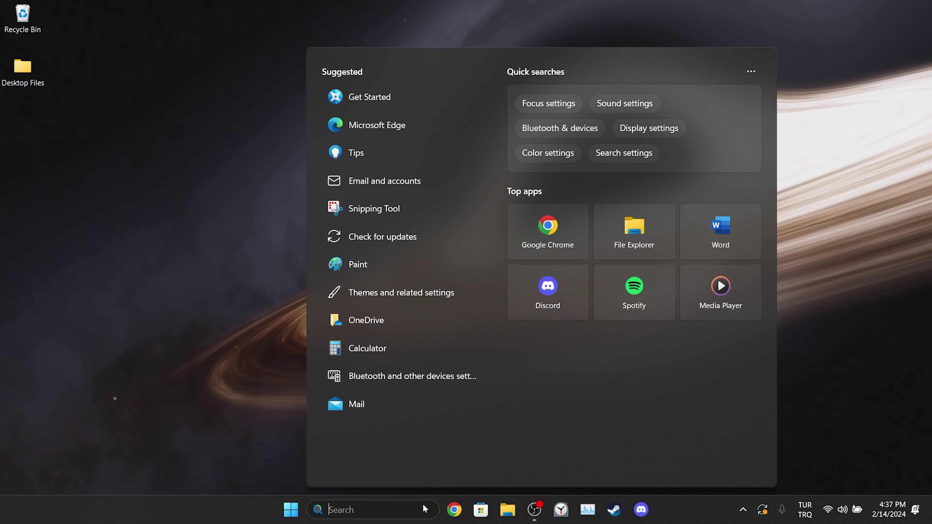
pyautogui.write('control panel')
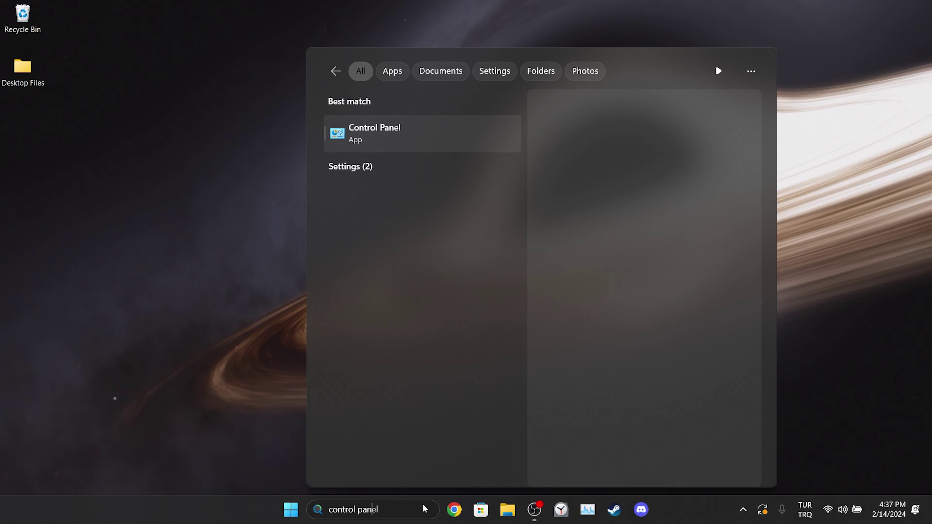
pyautogui.click(412, 141)
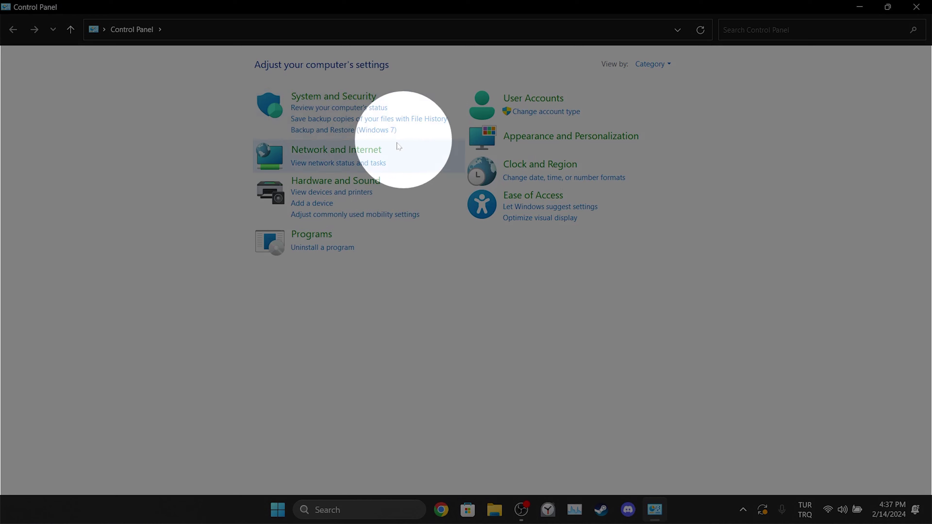
pyautogui.click(330, 151)
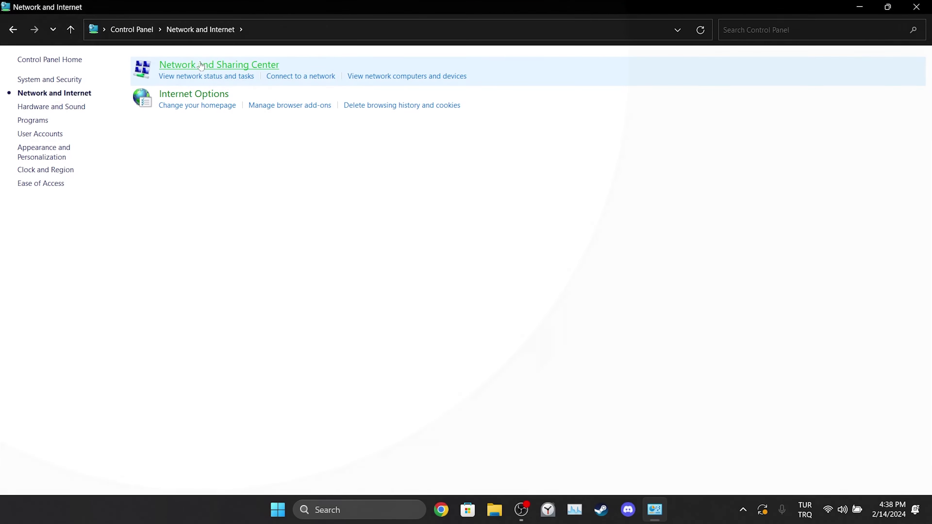
pyautogui.click(201, 65)
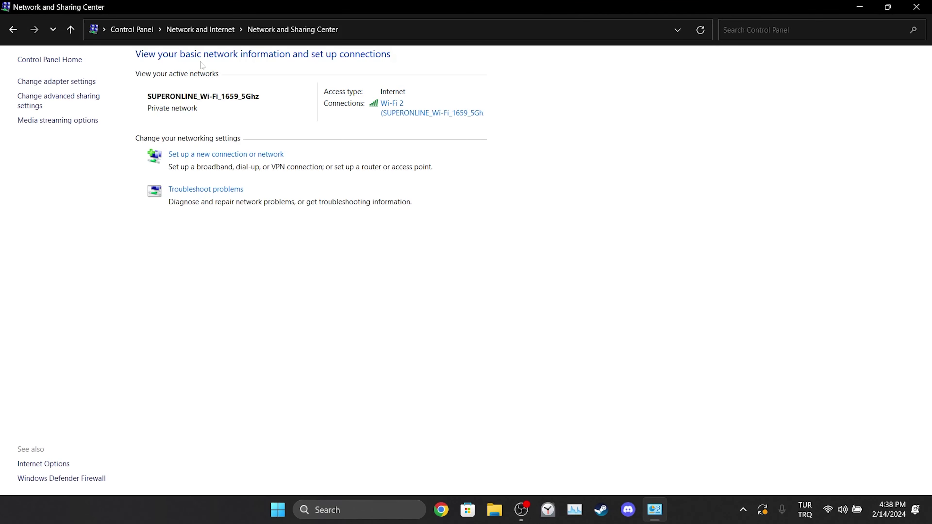
pyautogui.click(398, 114)
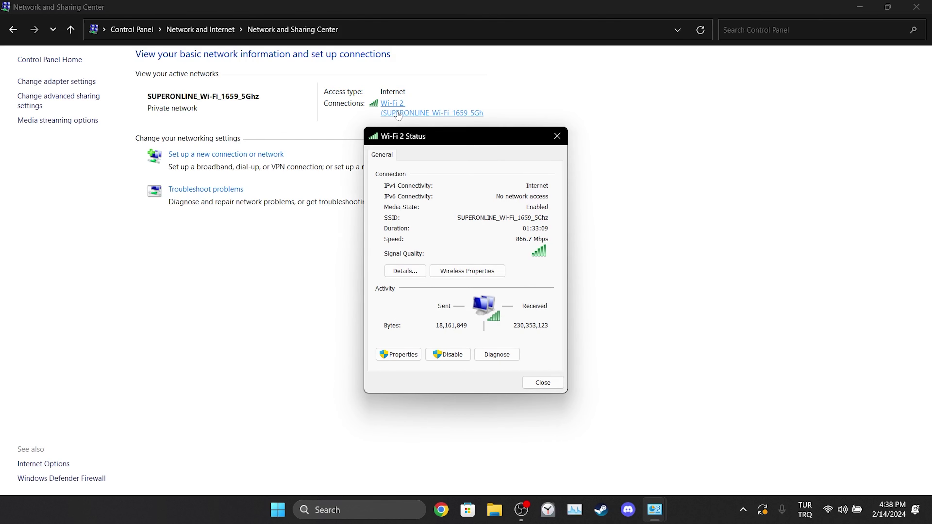
# Step: In Wi-Fi 2's TCP/IPv4 properties, enter DNS servers 8.8.8.8 and 8.8.4.4, save, and close the windows
pyautogui.click(403, 354)
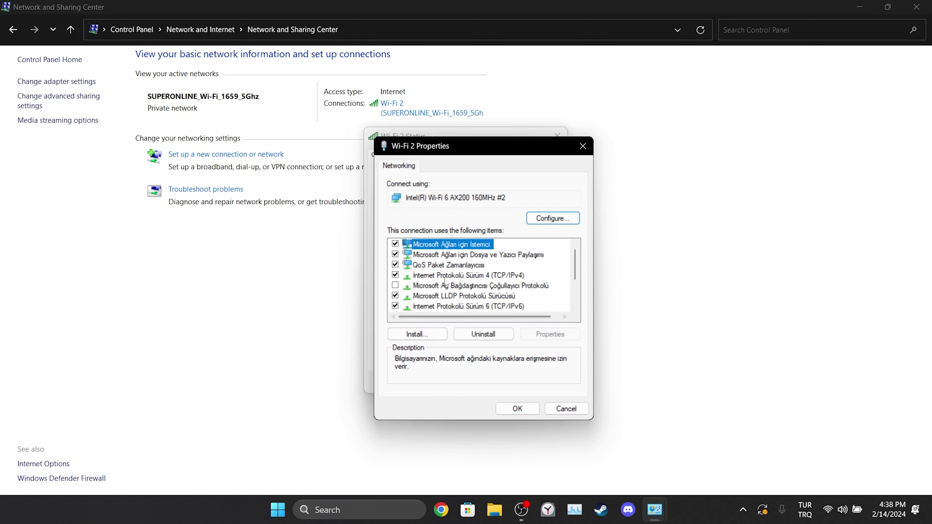
pyautogui.click(447, 278)
pyautogui.doubleClick(447, 278)
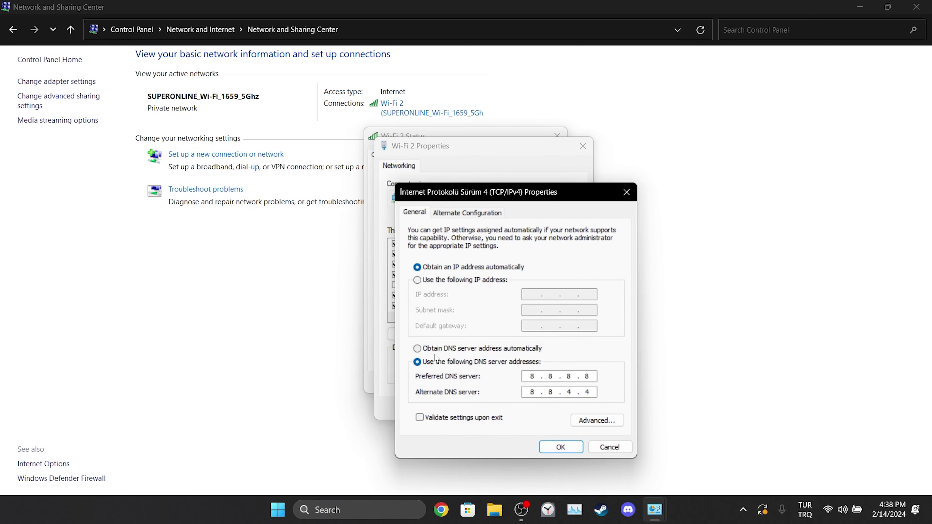
pyautogui.click(418, 350)
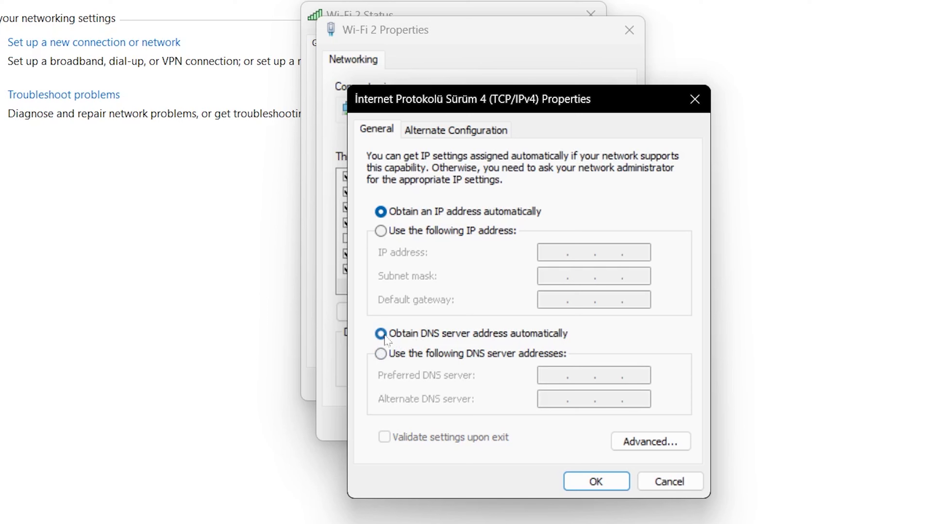
pyautogui.click(381, 354)
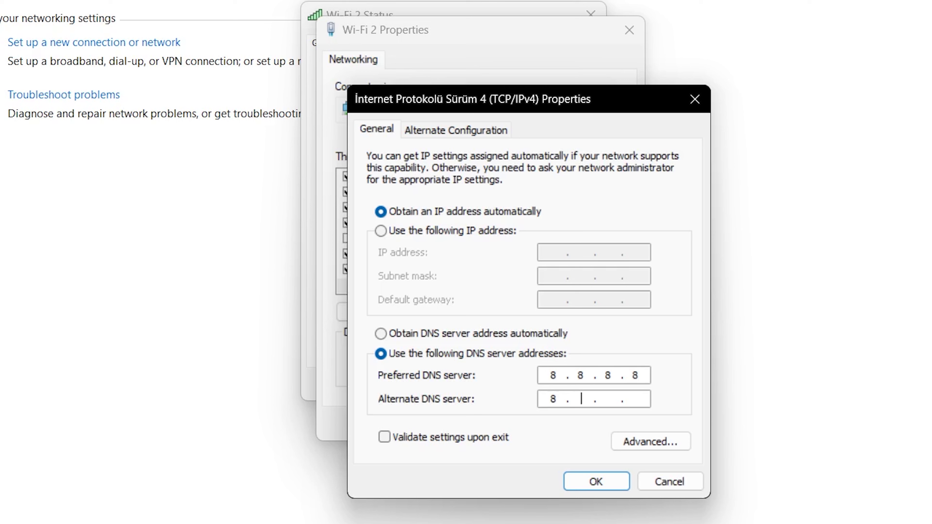
pyautogui.write('4.4')
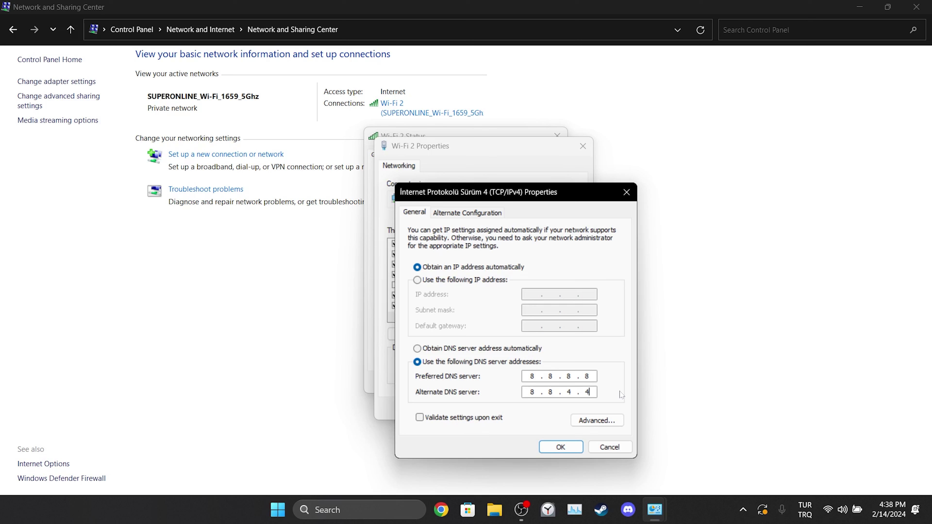
pyautogui.click(562, 448)
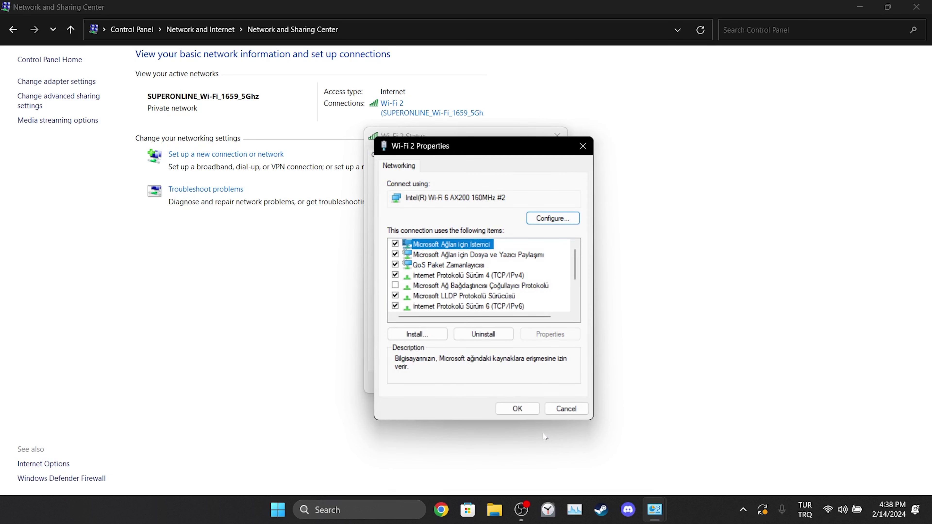
pyautogui.click(518, 409)
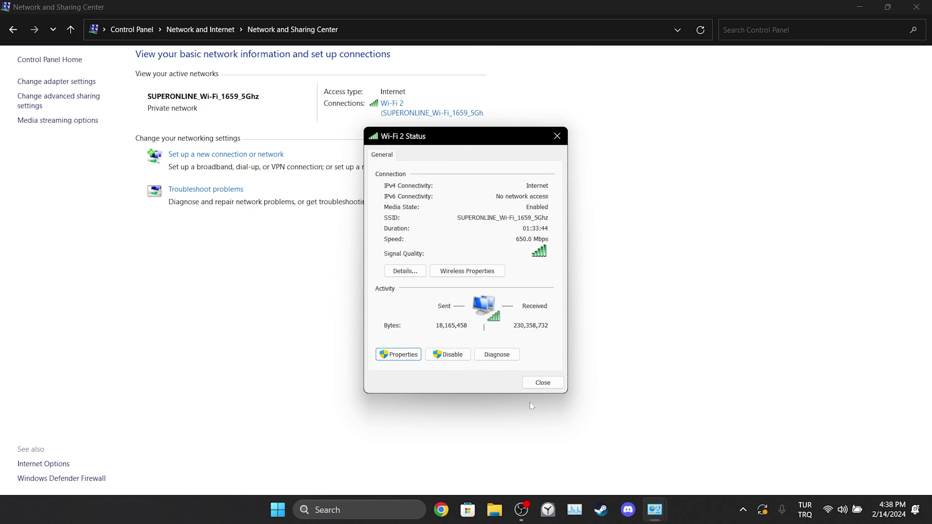
pyautogui.click(547, 385)
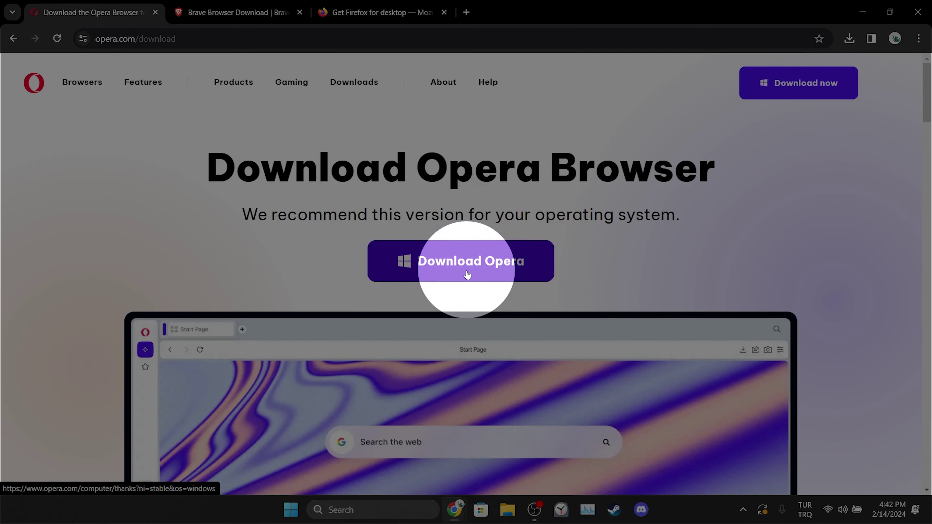
# Step: Cycle through the Brave and Firefox download tabs with Ctrl+Tab
pyautogui.hotkey('ctrl', 'Tab')
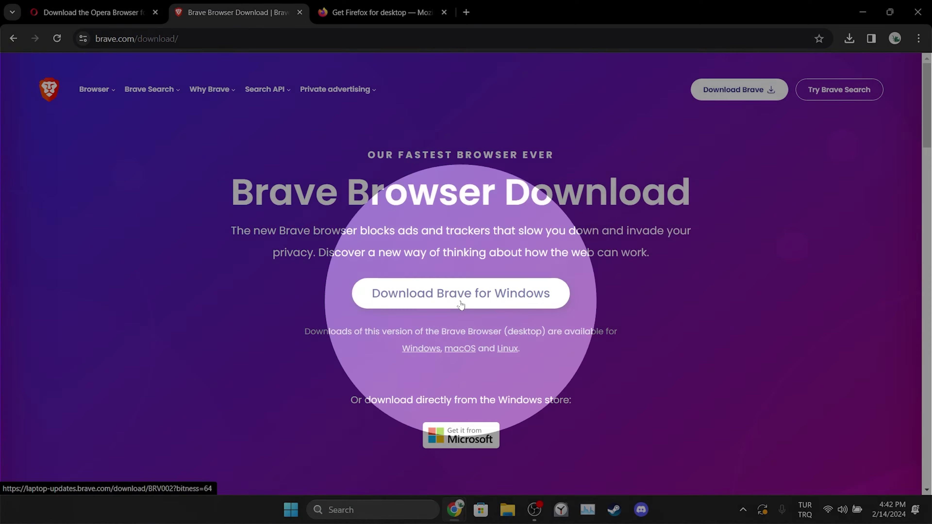
pyautogui.hotkey('ctrl', 'Tab')
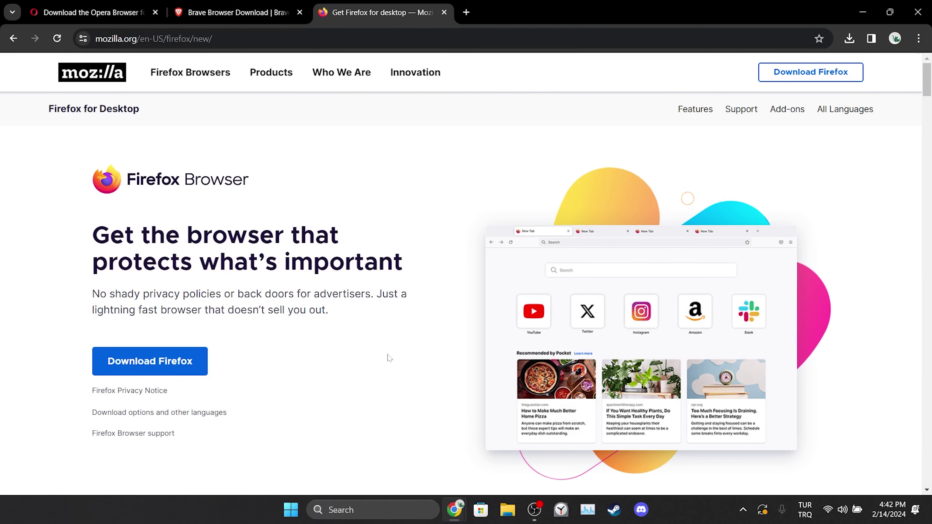
pyautogui.click(917, 12)
pyautogui.click(917, 12)
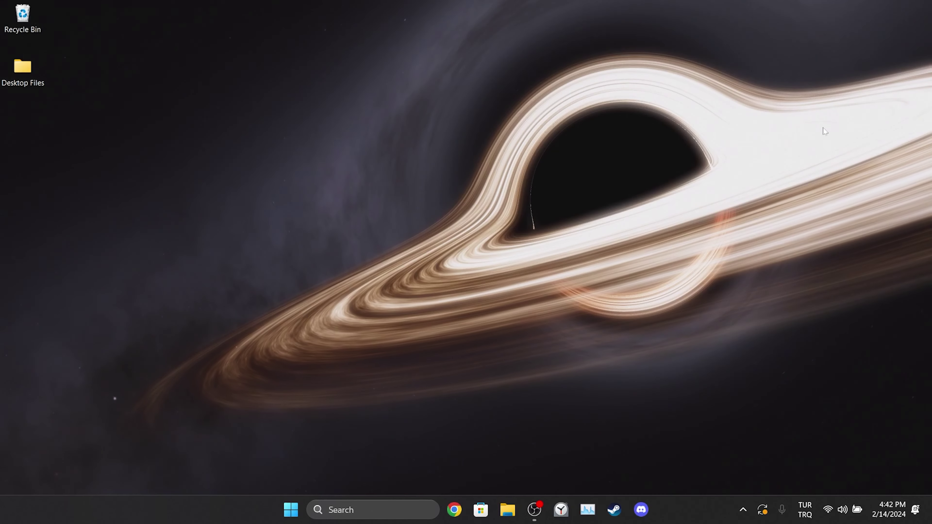